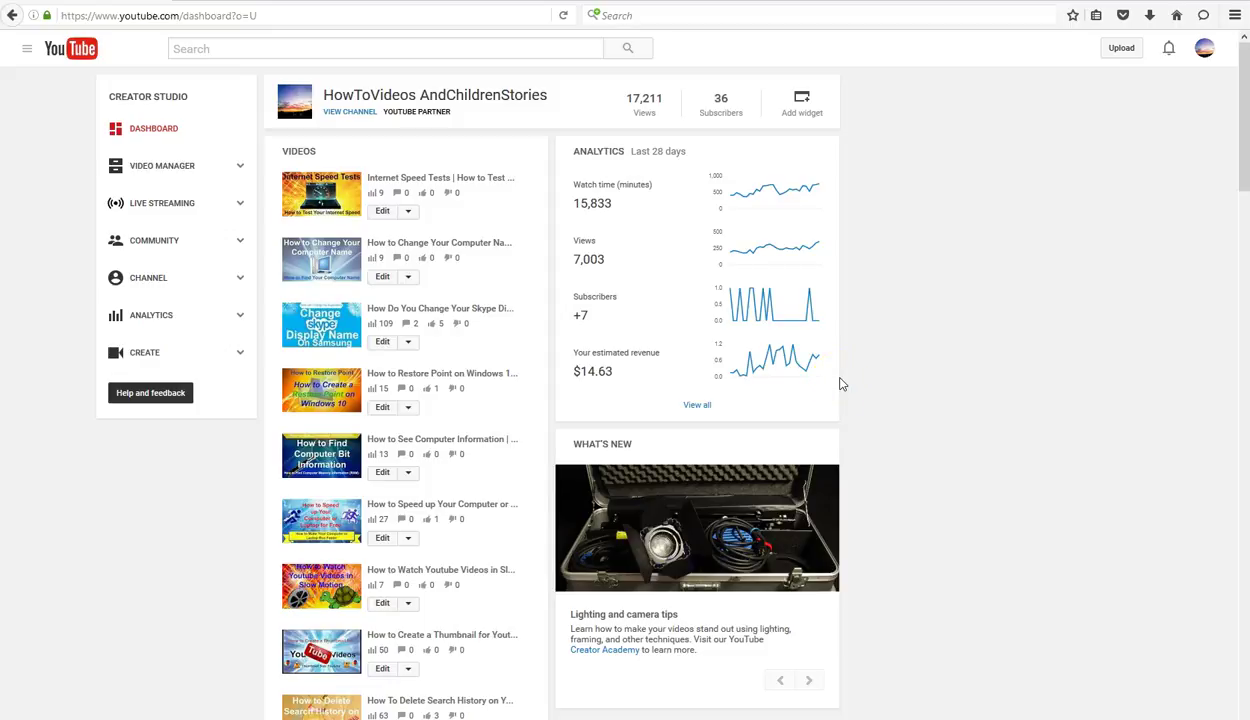
Open the edit page for the Shockwave Flash crash video
{"action": "left_click", "coordinate": [826, 384]}
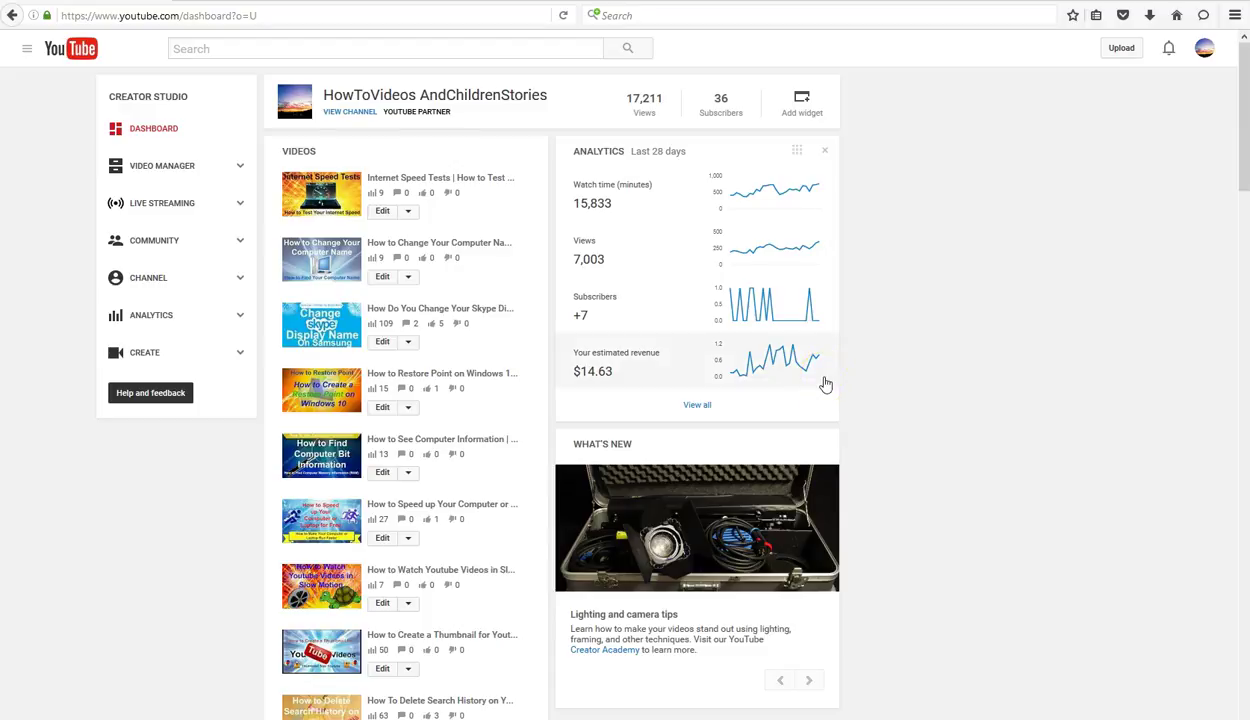
{"action": "left_click", "coordinate": [768, 385]}
{"action": "left_click", "coordinate": [538, 318]}
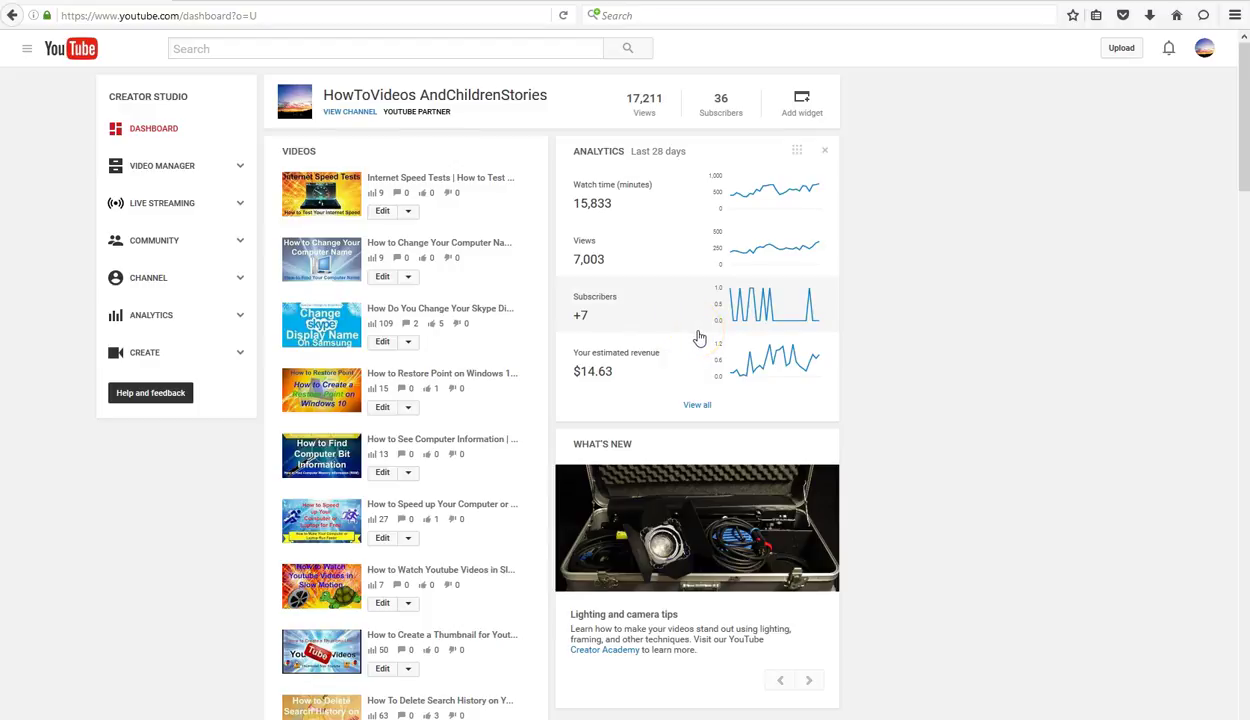
{"action": "left_click", "coordinate": [540, 375]}
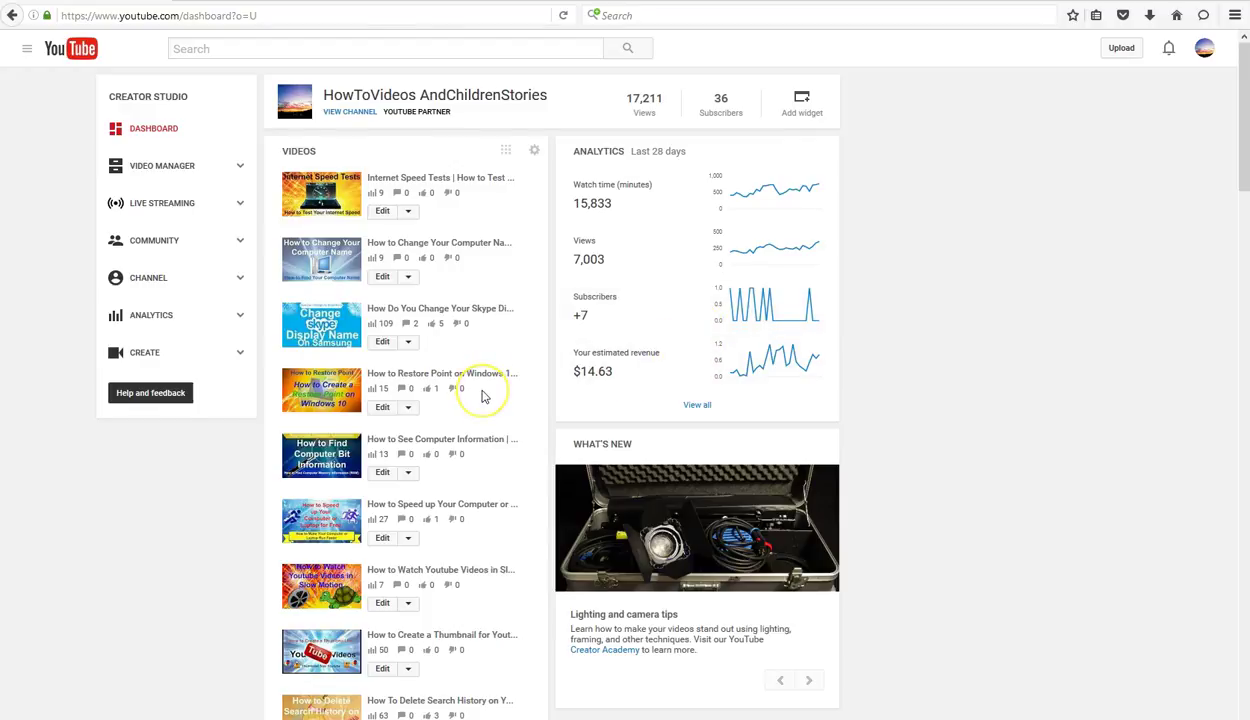
{"action": "scroll", "coordinate": [481, 395], "scroll_direction": "down", "scroll_amount": 6}
{"action": "scroll", "coordinate": [481, 397], "scroll_direction": "down", "scroll_amount": 1}
{"action": "left_click", "coordinate": [382, 383]}
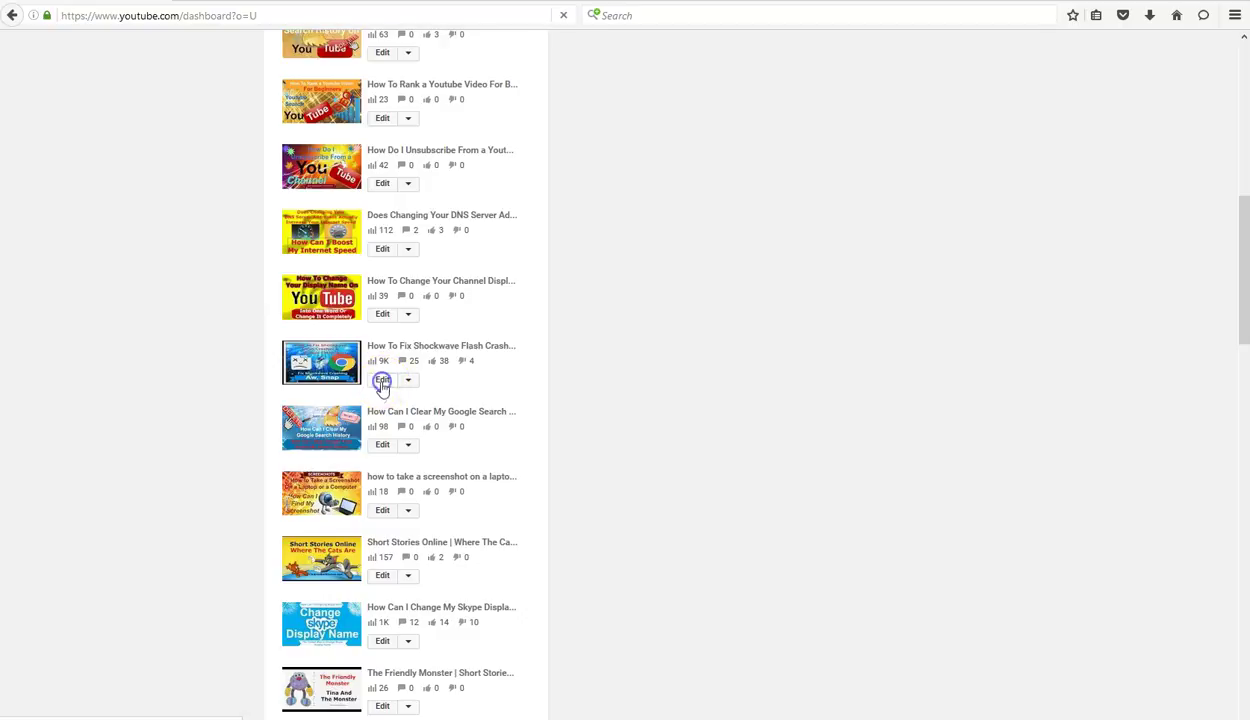
{"action": "left_click", "coordinate": [382, 383]}
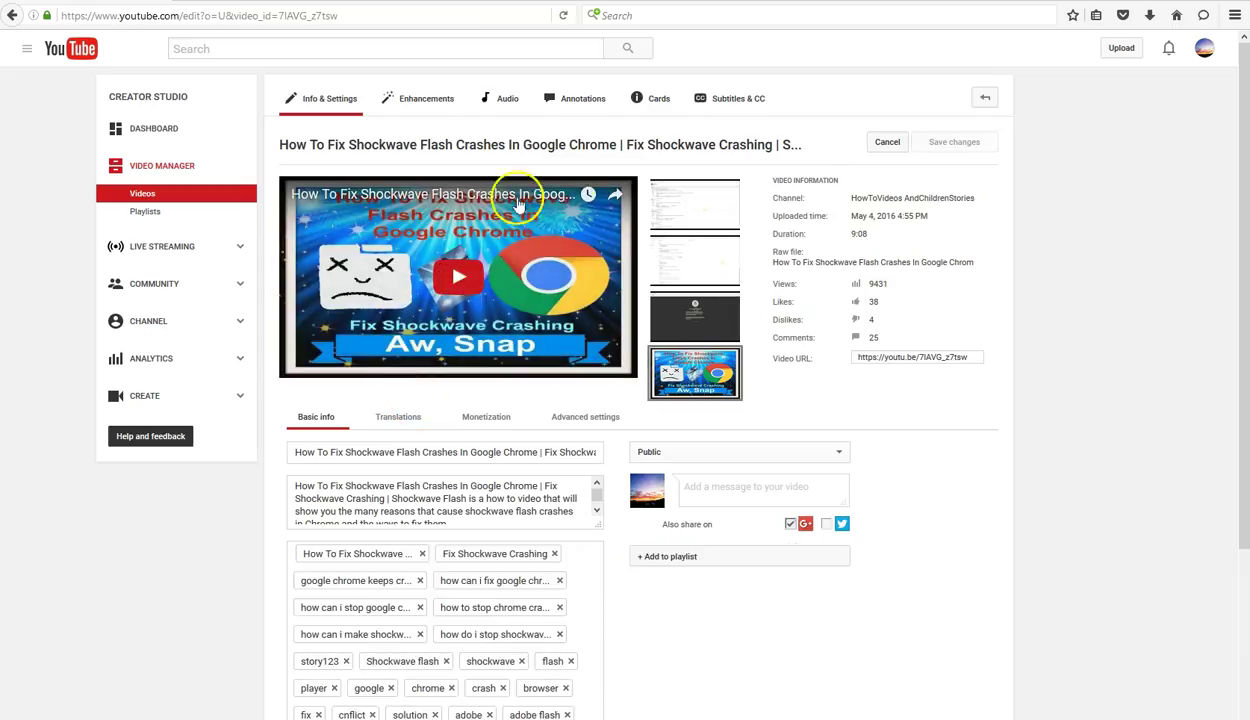
Add a new empty Note annotation to the video and start editing its text
{"action": "left_click", "coordinate": [577, 104]}
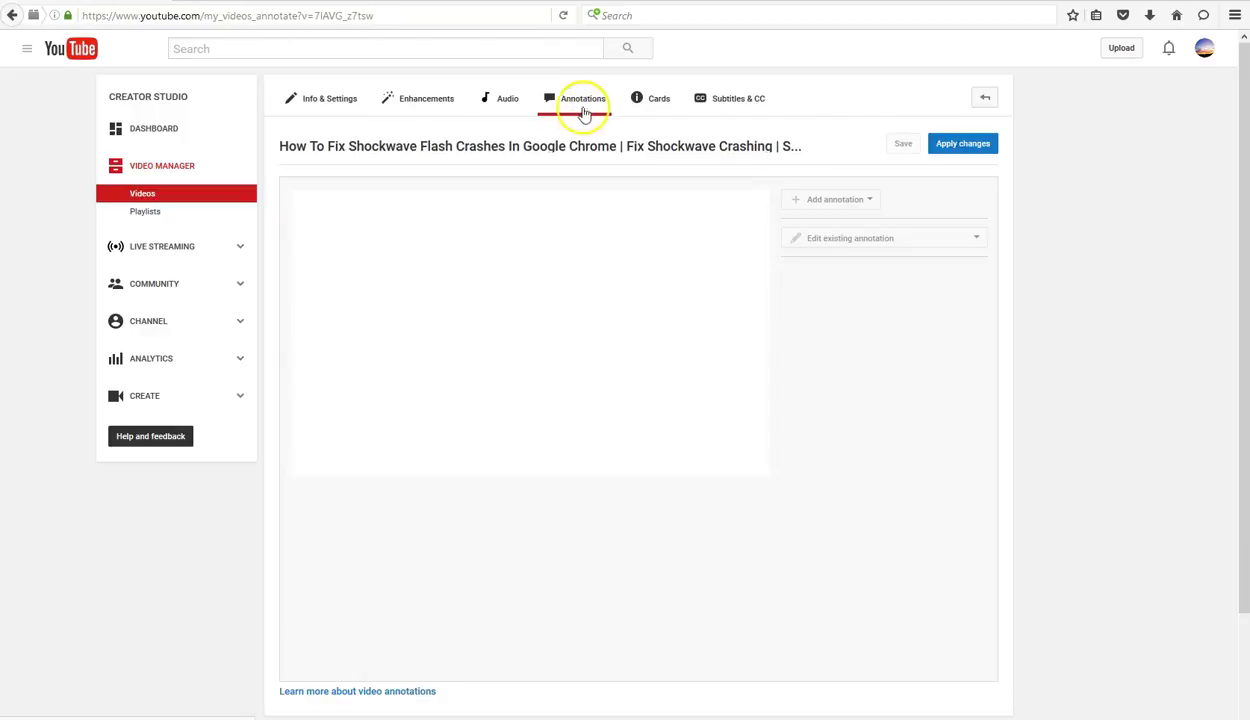
{"action": "left_click", "coordinate": [838, 199]}
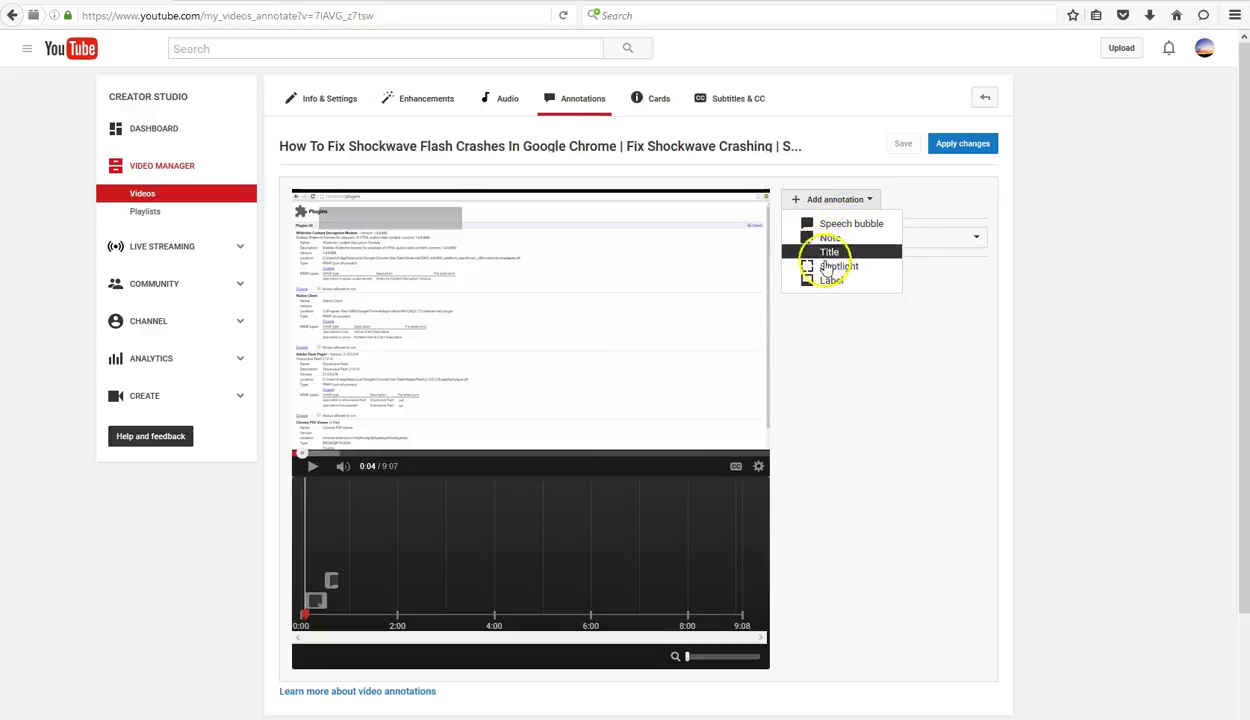
{"action": "left_click", "coordinate": [829, 240]}
{"action": "left_click", "coordinate": [462, 232]}
{"action": "left_click", "coordinate": [798, 315]}
Paste 'Click Here to SUBSCRIBE.' at size 28, enlarge the note to two lines, and move it lower right
{"action": "right_click", "coordinate": [792, 315]}
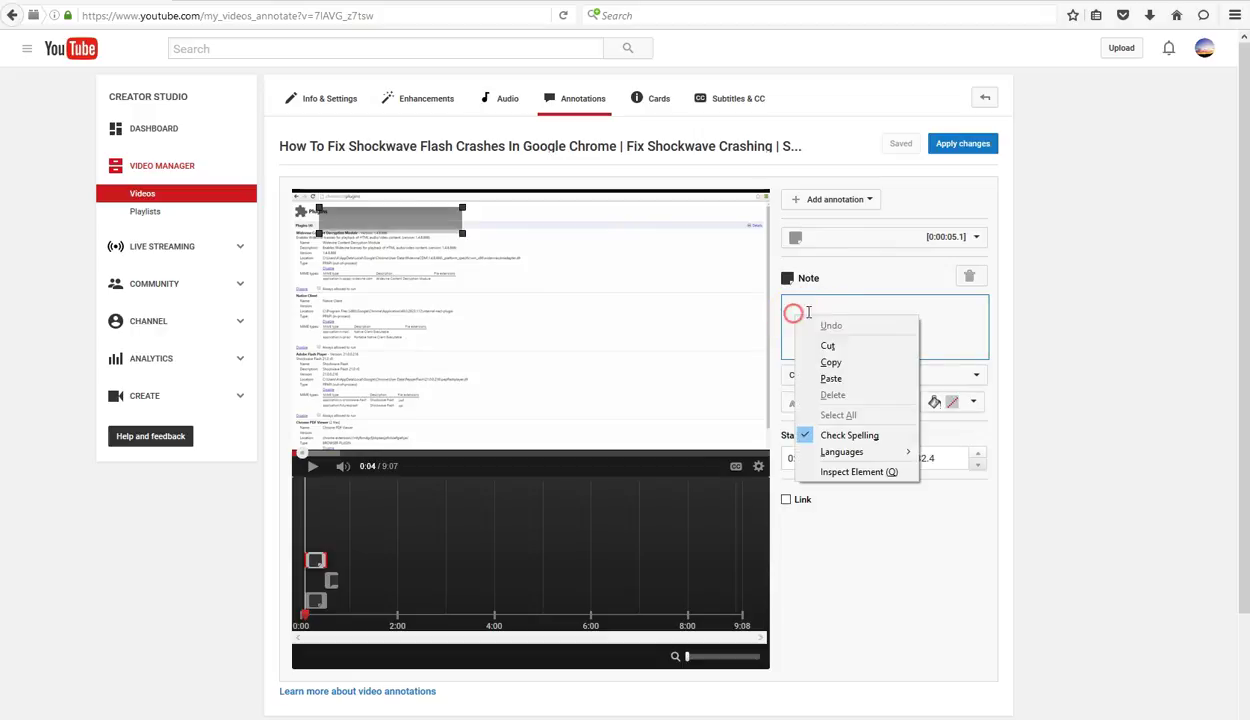
{"action": "left_click", "coordinate": [833, 379]}
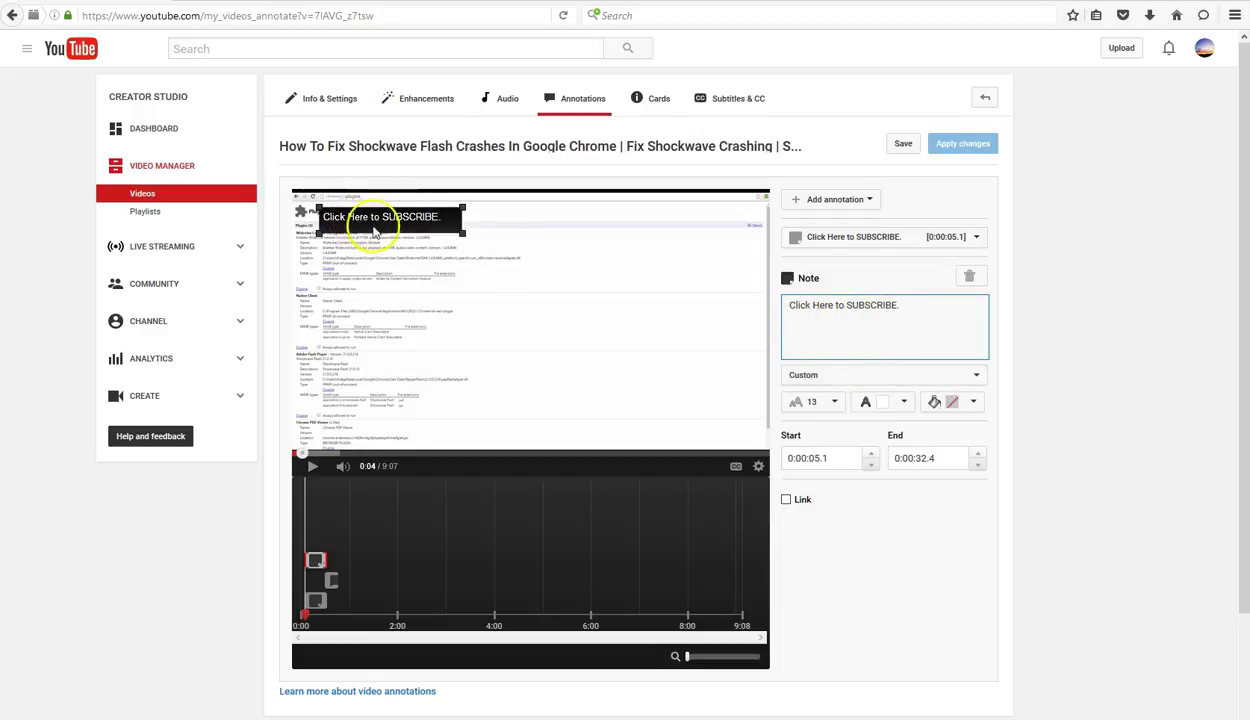
{"action": "left_click", "coordinate": [833, 402]}
{"action": "left_click", "coordinate": [809, 486]}
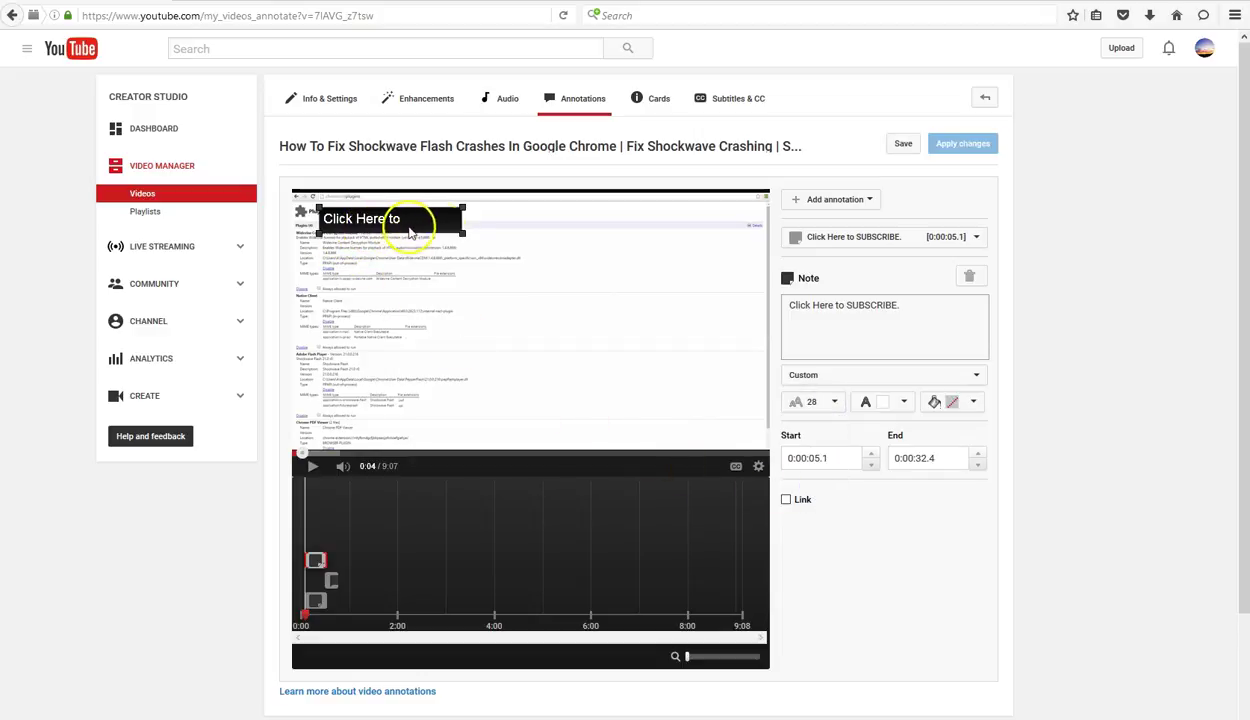
{"action": "left_click_drag", "start_coordinate": [462, 233], "coordinate": [464, 273]}
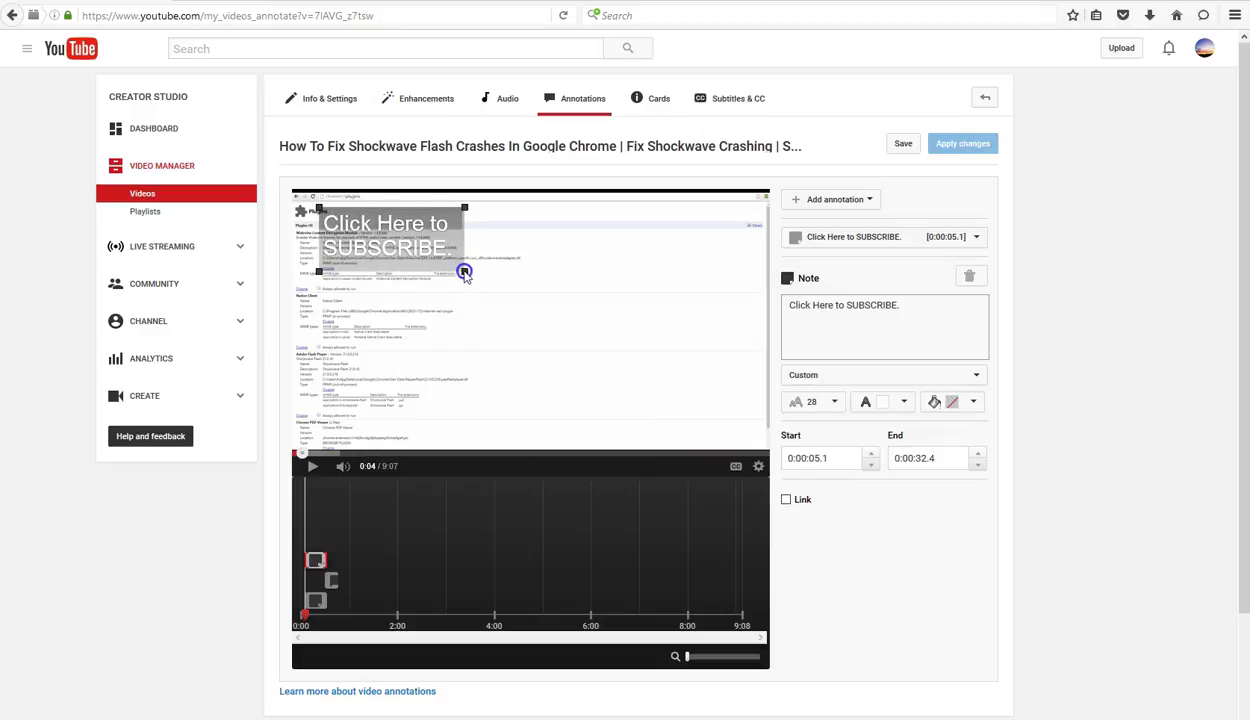
{"action": "mouse_move", "coordinate": [394, 243]}
{"action": "left_mouse_down"}
{"action": "mouse_move", "coordinate": [612, 346]}
{"action": "mouse_move", "coordinate": [693, 421]}
{"action": "left_mouse_up"}
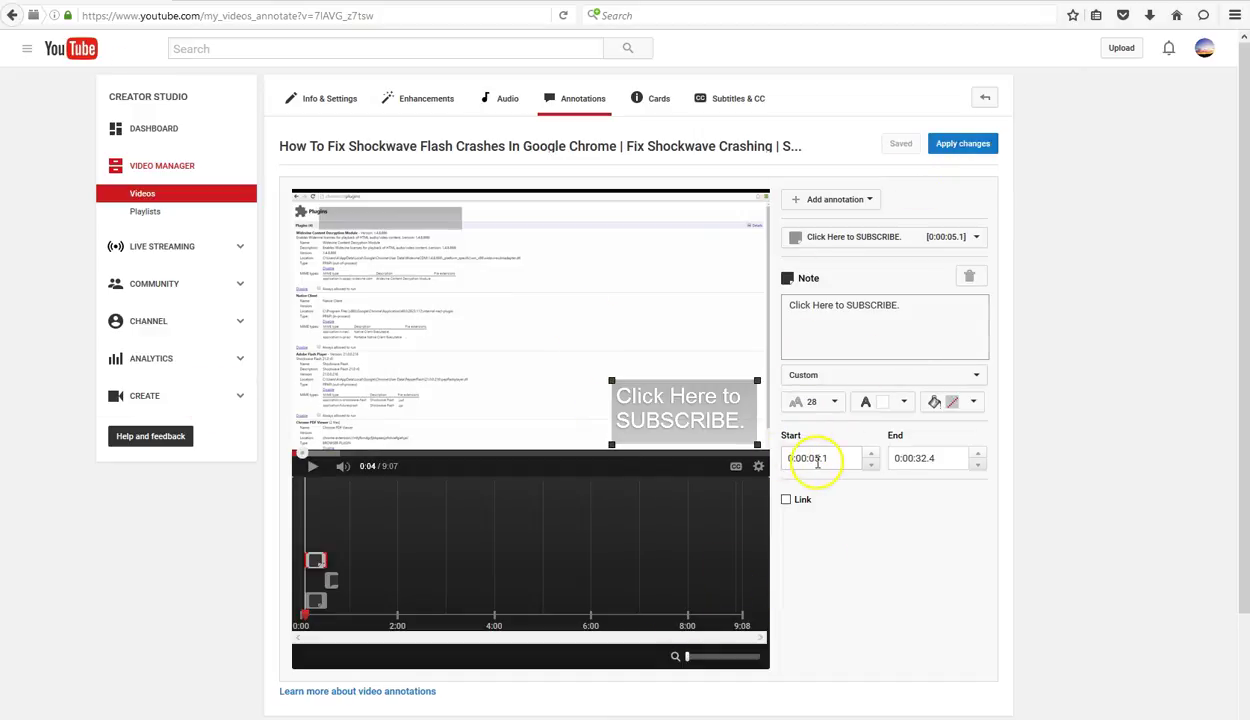
Change the note's start time to 0:00:03.1
{"action": "left_click_drag", "start_coordinate": [815, 459], "coordinate": [828, 477]}
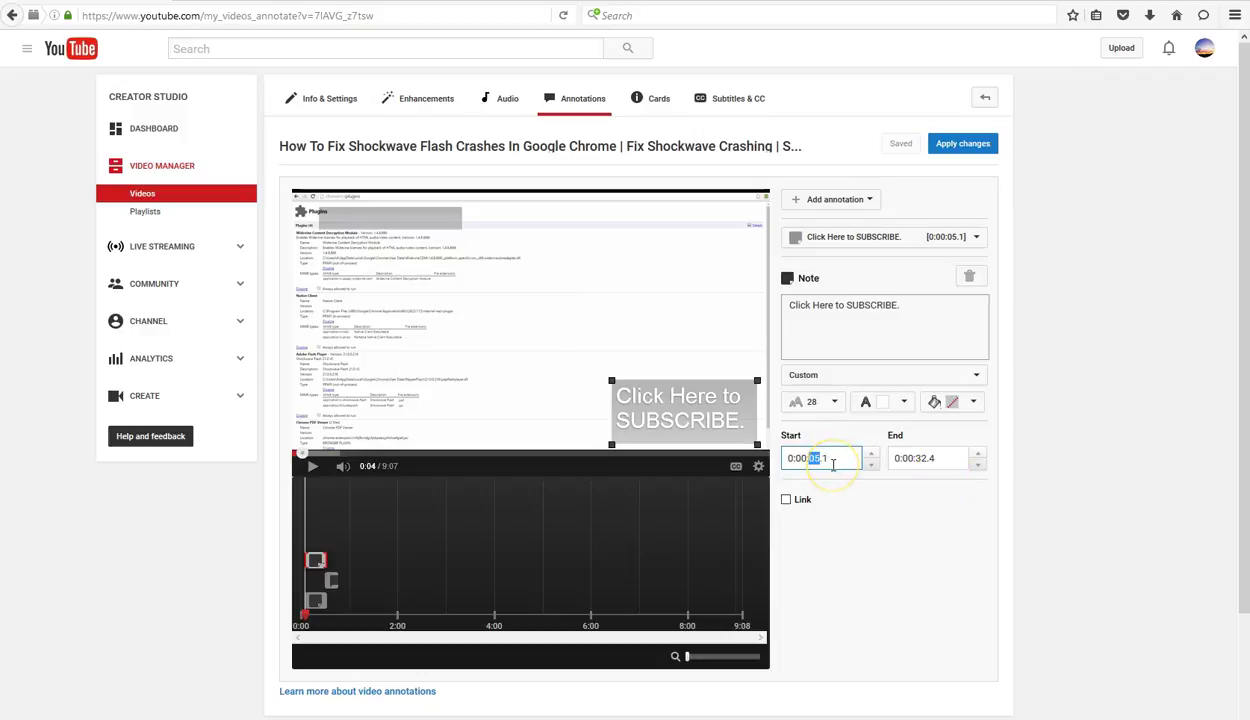
{"action": "type", "text": "03"}
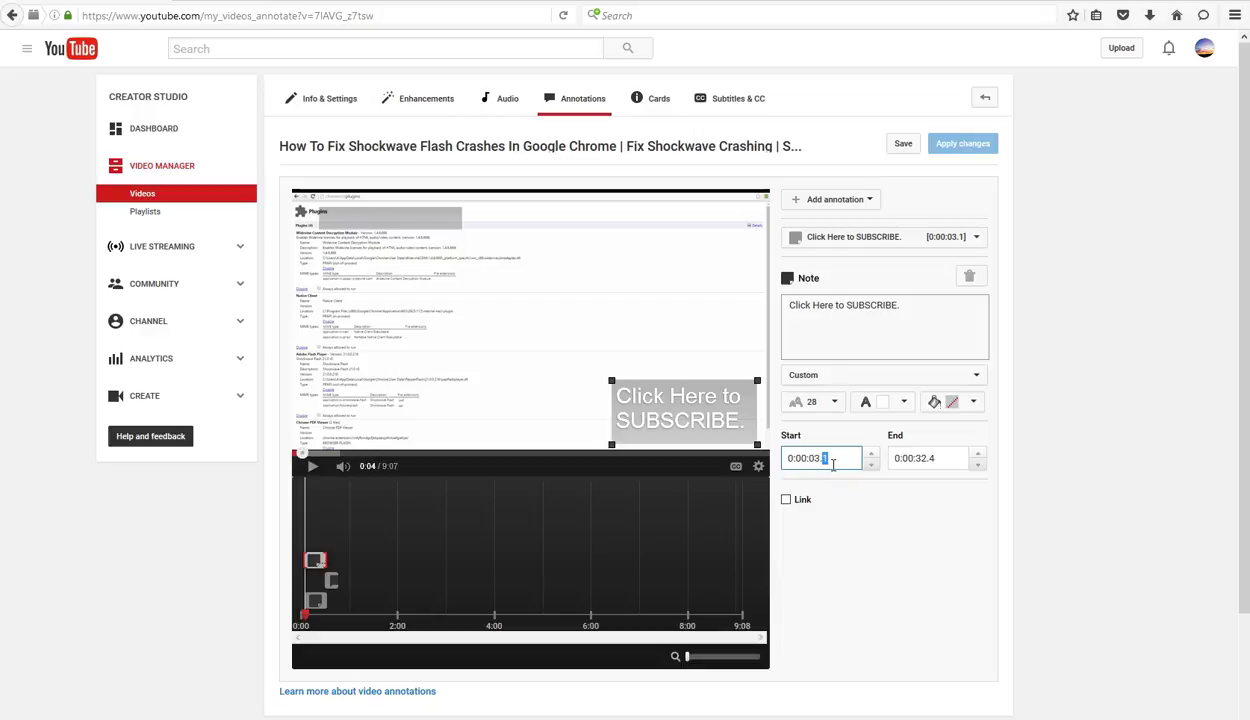
{"action": "left_click", "coordinate": [887, 458]}
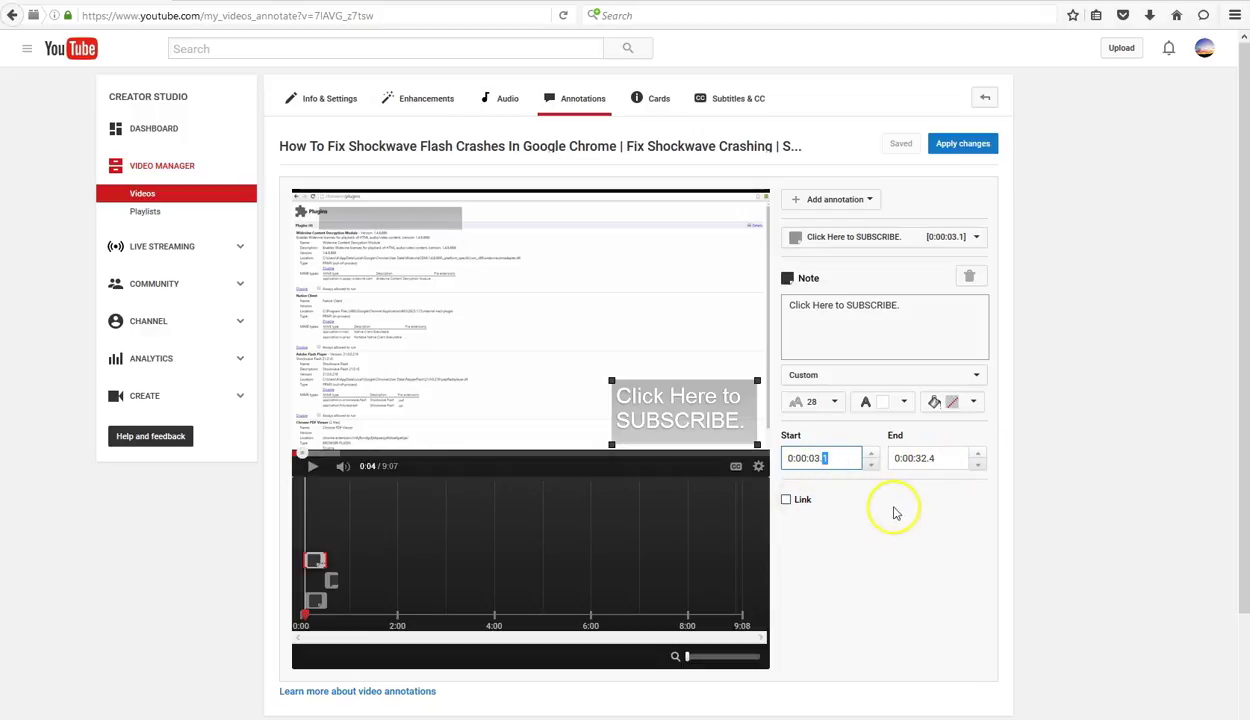
Make the note a Subscribe link and select its empty channel field
{"action": "left_click", "coordinate": [786, 500]}
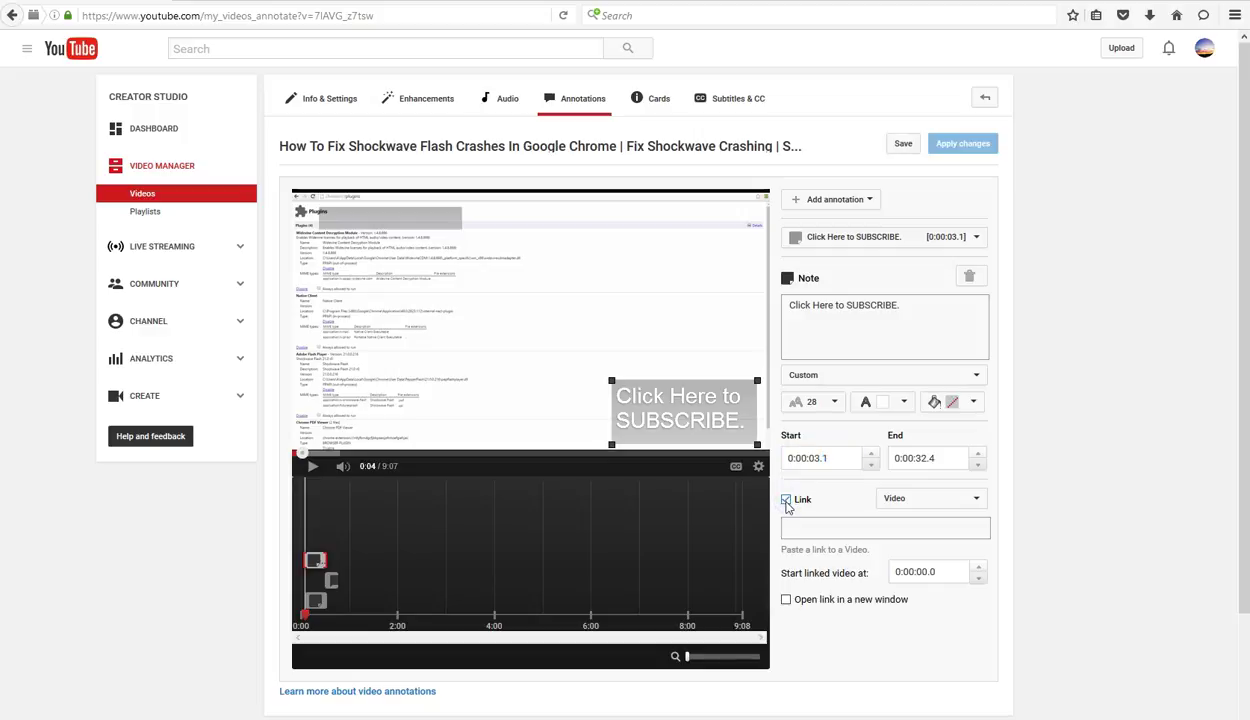
{"action": "left_click", "coordinate": [977, 501]}
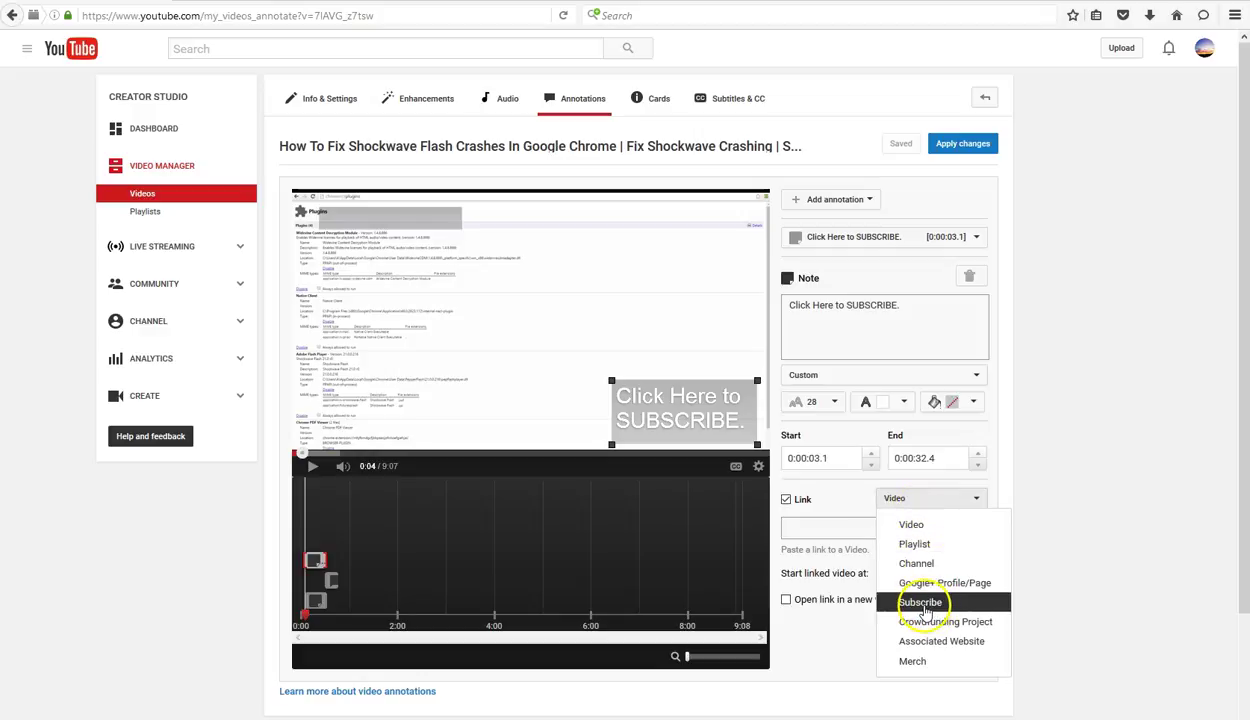
{"action": "left_click", "coordinate": [921, 604]}
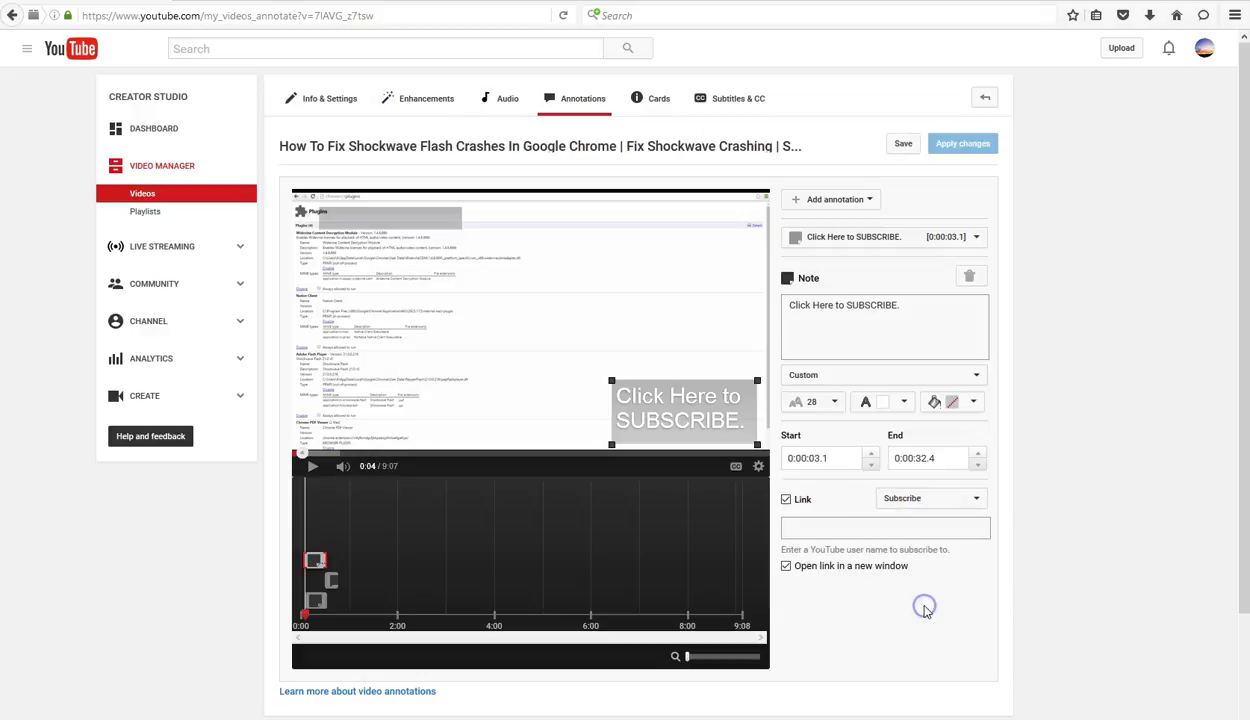
{"action": "left_click", "coordinate": [797, 532]}
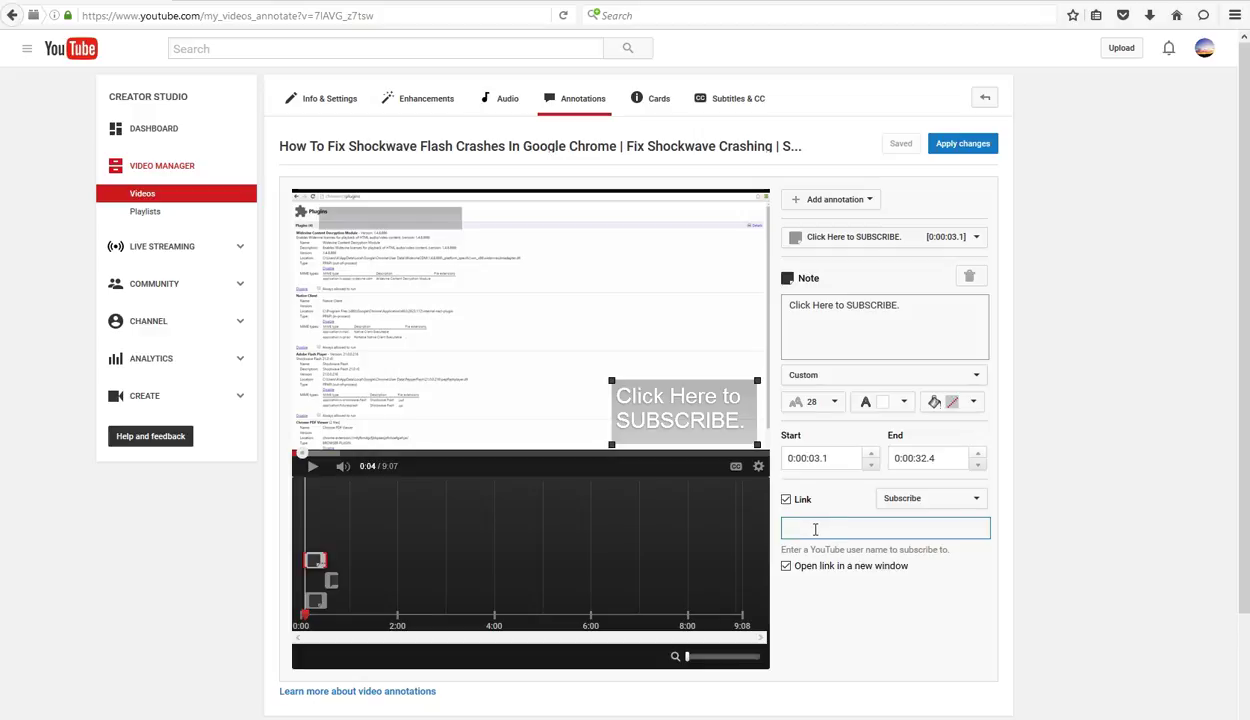
{"action": "left_click", "coordinate": [813, 527]}
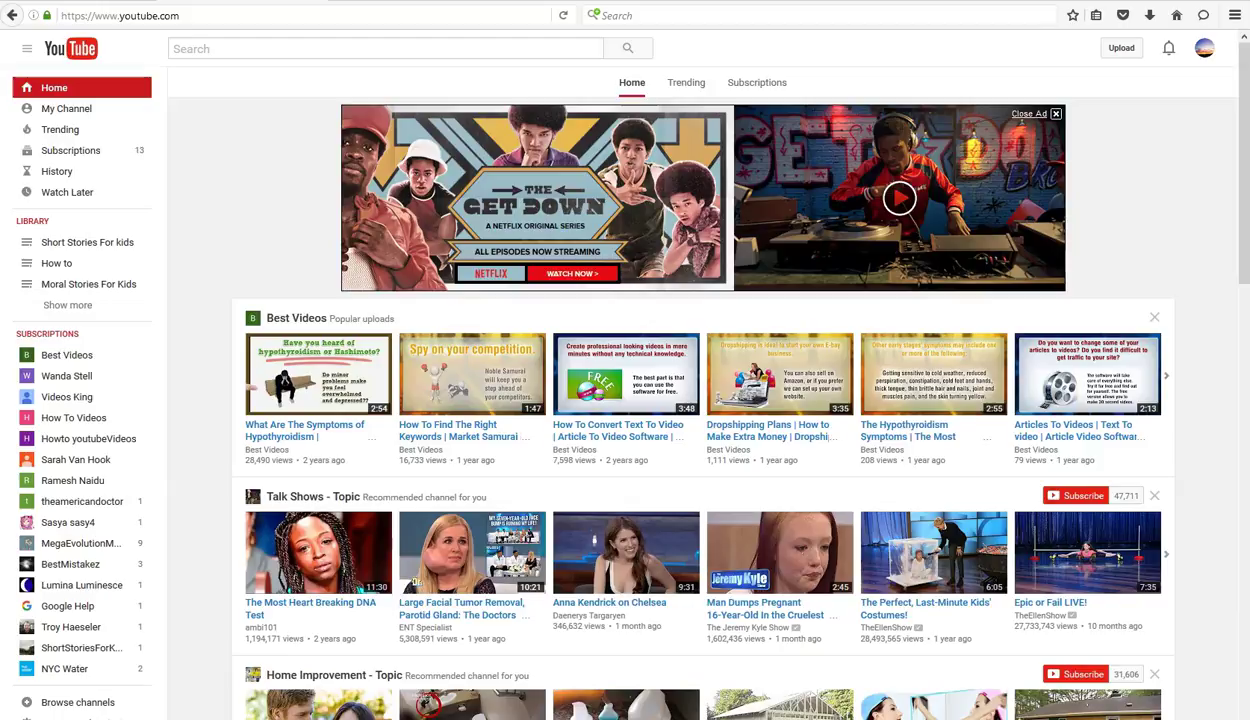
Copy the YouTube Channel ID from the account's advanced settings page
{"action": "left_click", "coordinate": [1208, 54]}
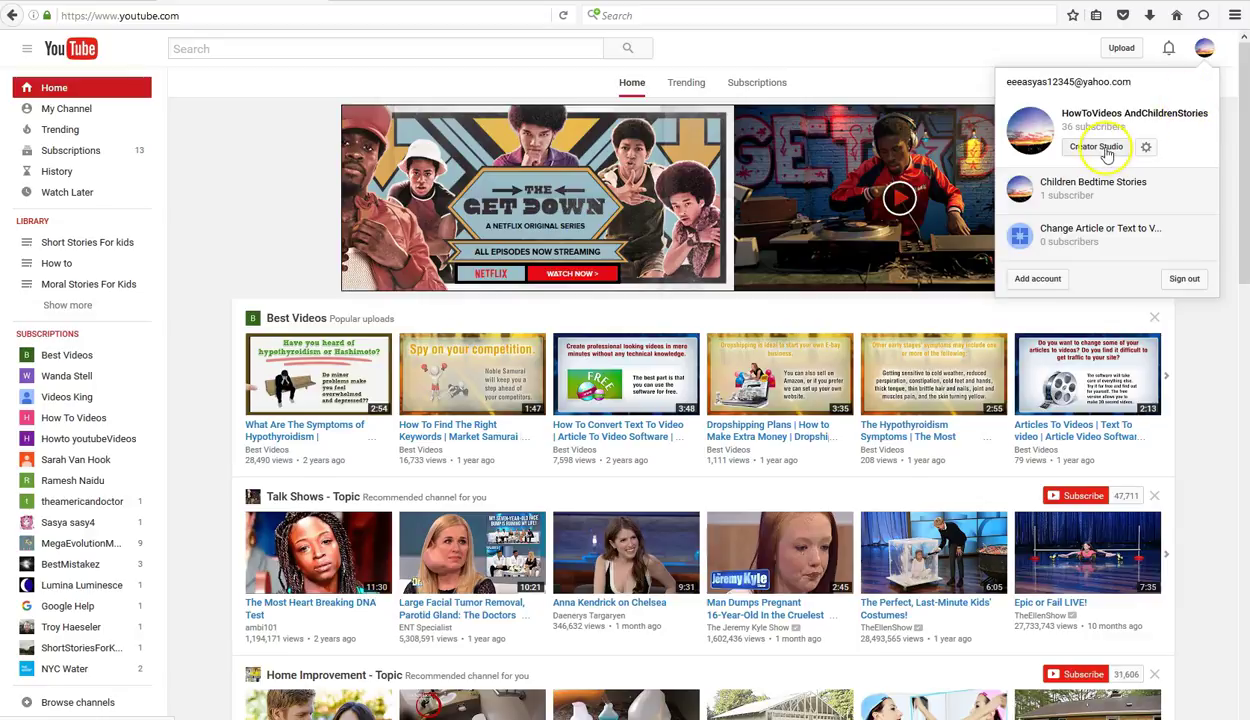
{"action": "left_click", "coordinate": [1147, 148]}
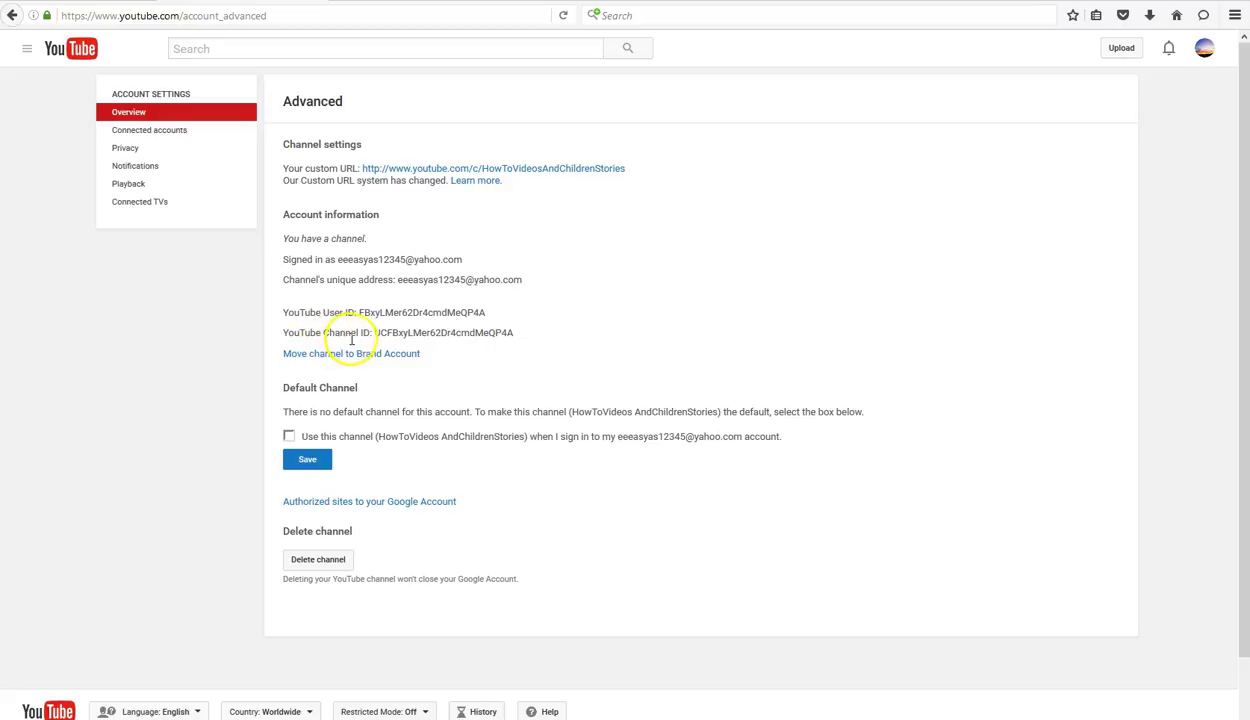
{"action": "left_click_drag", "start_coordinate": [376, 332], "coordinate": [511, 332]}
{"action": "right_click", "coordinate": [482, 335]}
{"action": "left_click", "coordinate": [513, 345]}
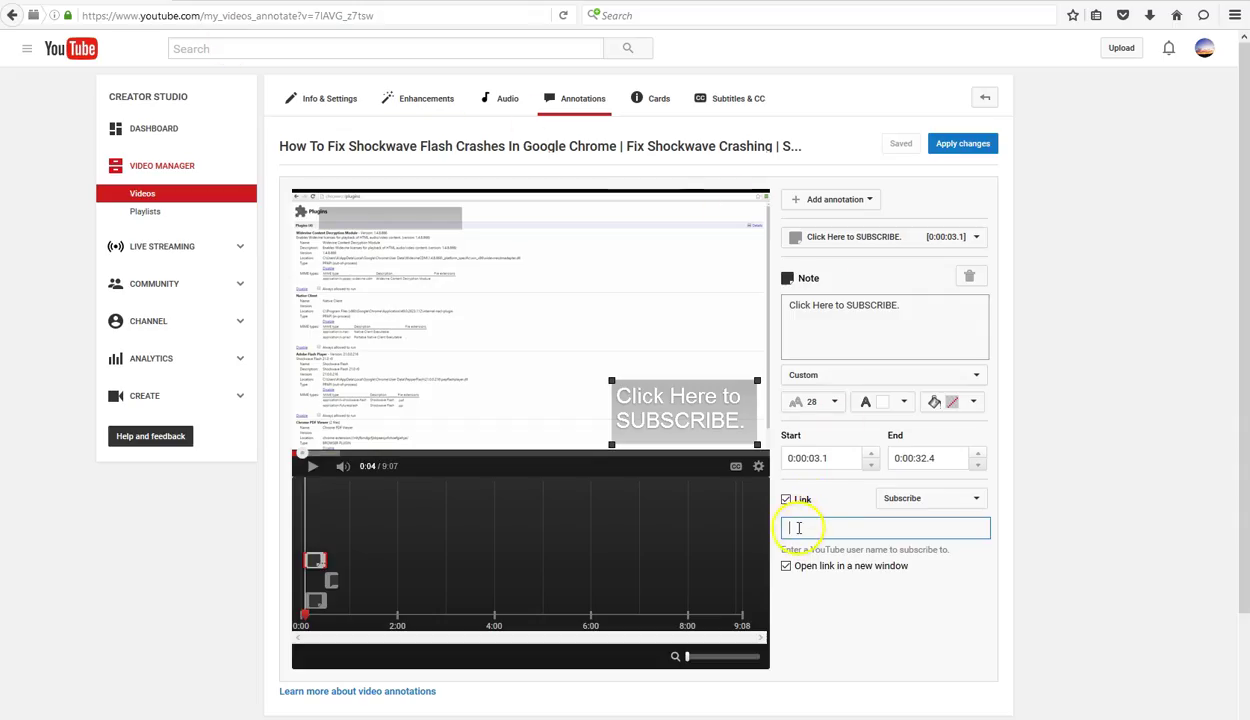
Paste the channel ID into the Subscribe link field, preview the channel page, then close it
{"action": "right_click", "coordinate": [799, 528]}
{"action": "left_click", "coordinate": [840, 593]}
{"action": "left_click", "coordinate": [804, 551]}
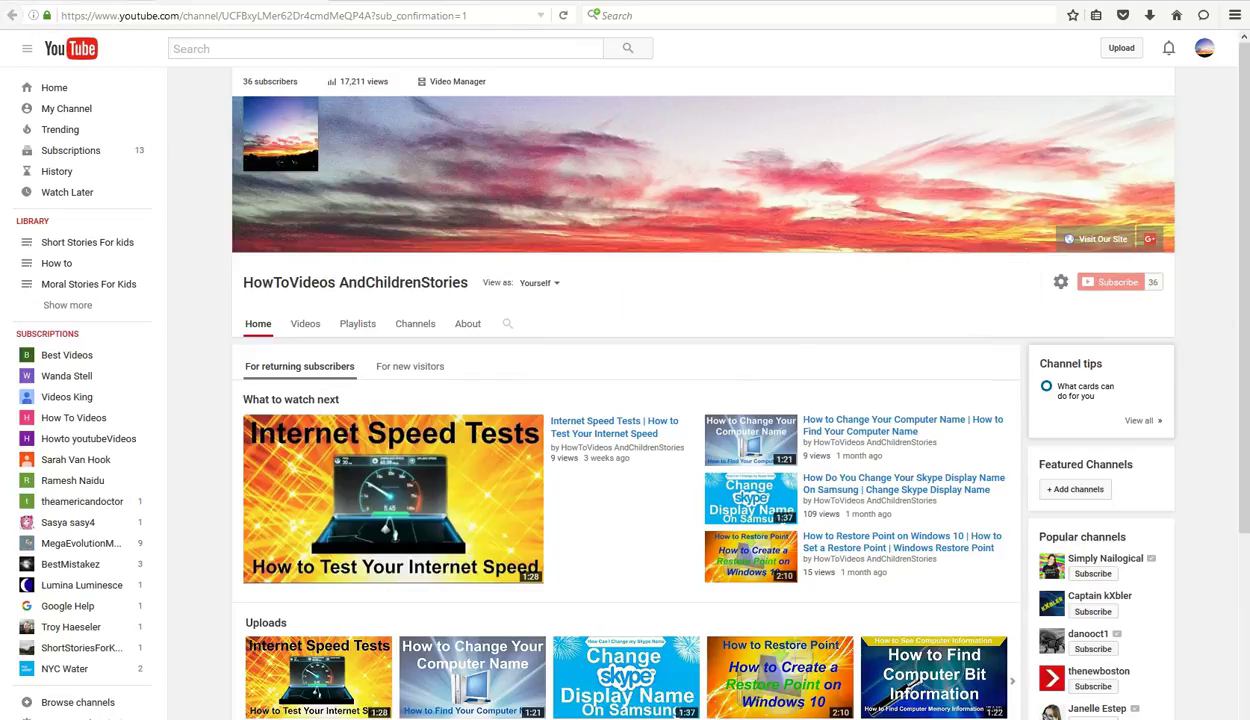
{"action": "key", "text": "ctrl+w"}
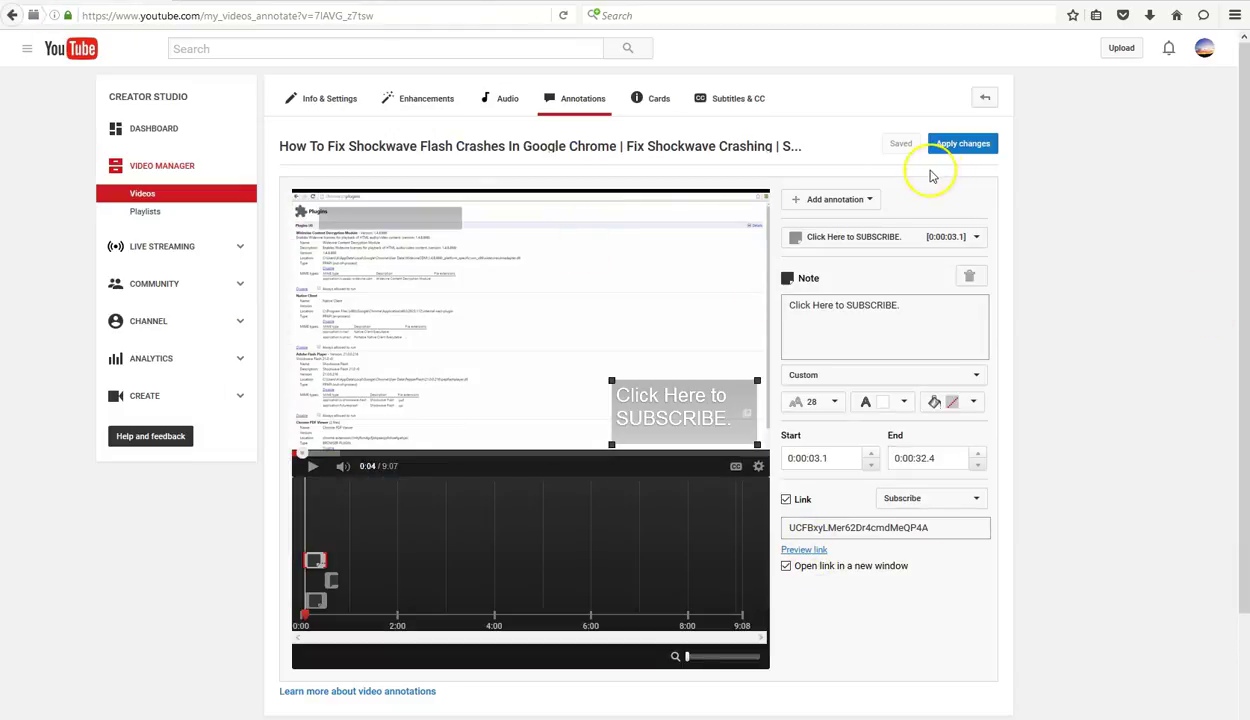
Apply the subscribe note's annotation changes to the Shockwave Flash video
{"action": "left_click", "coordinate": [961, 146]}
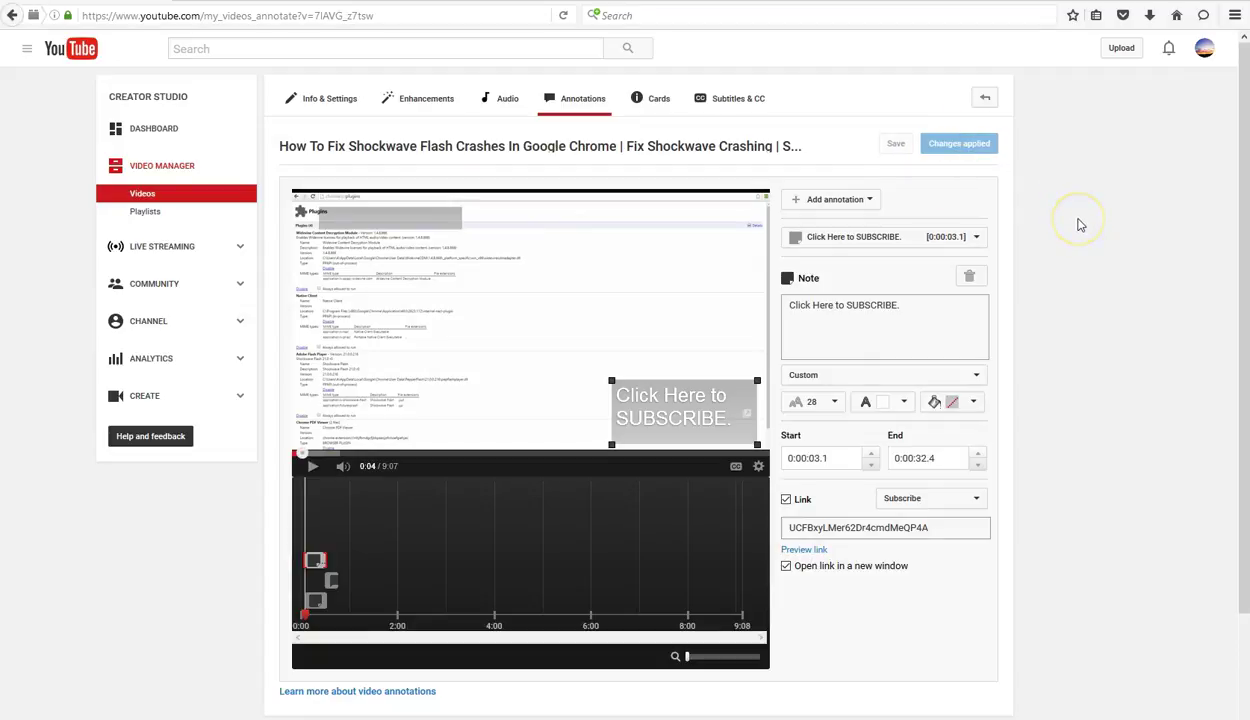